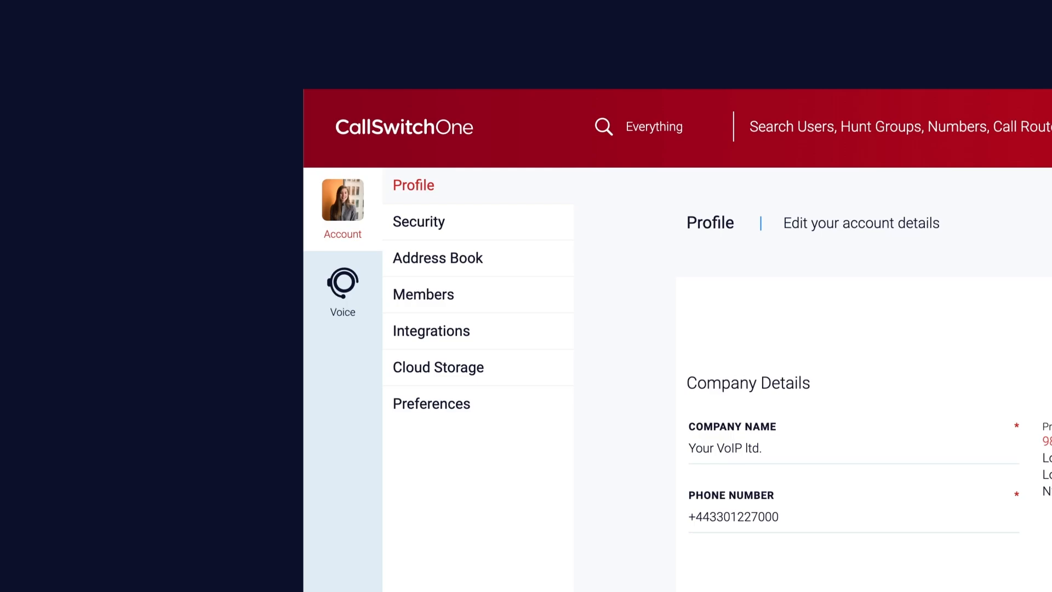
Go to Voice > Users to list the SIP device users, Ext 1001 to 1005.
{"action": "left_click", "coordinate": [361, 304]}
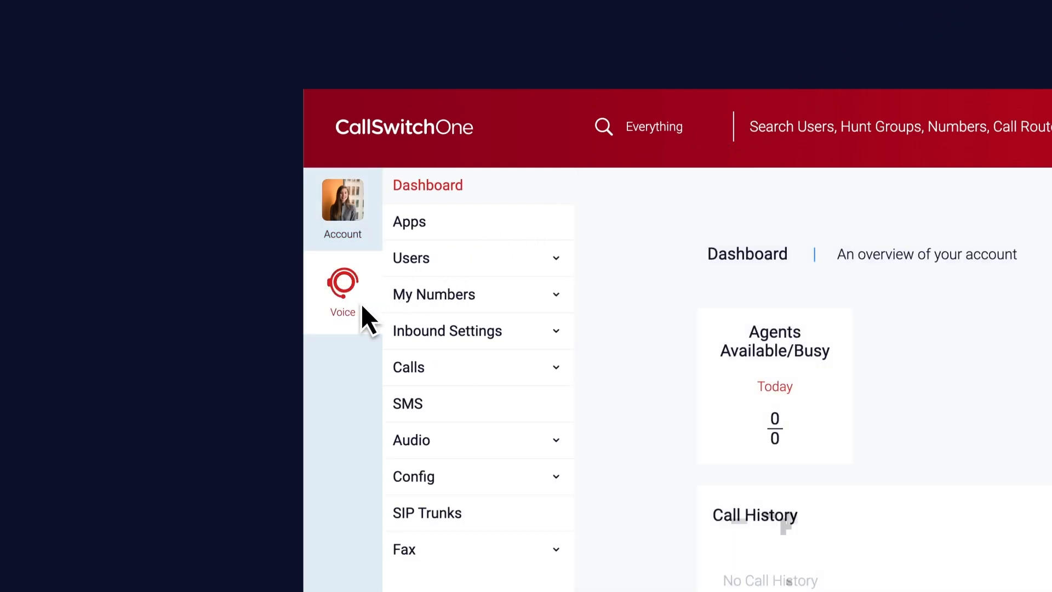
{"action": "left_click", "coordinate": [443, 262]}
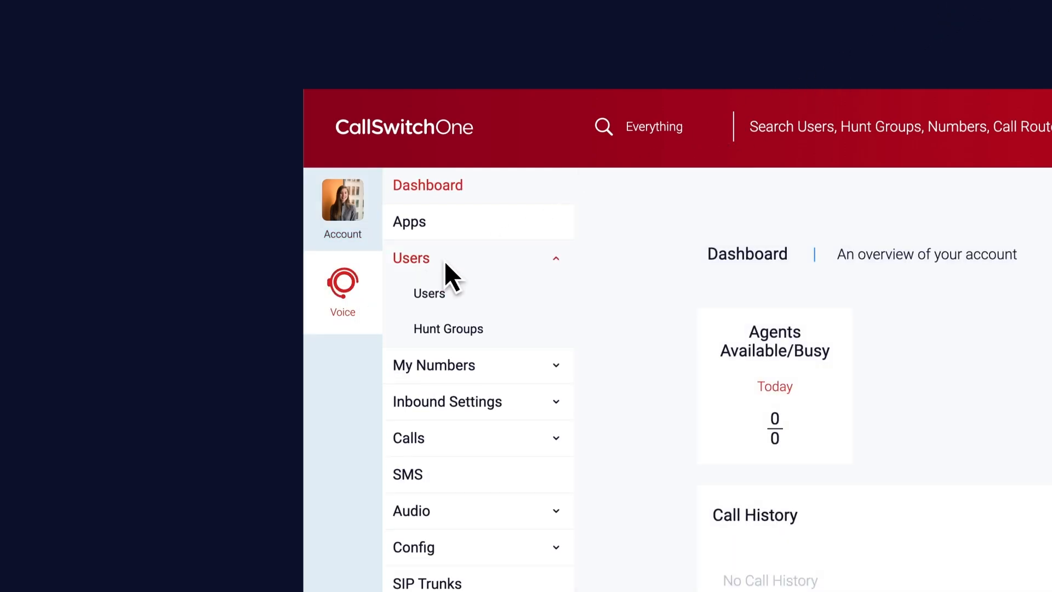
{"action": "left_click", "coordinate": [445, 295]}
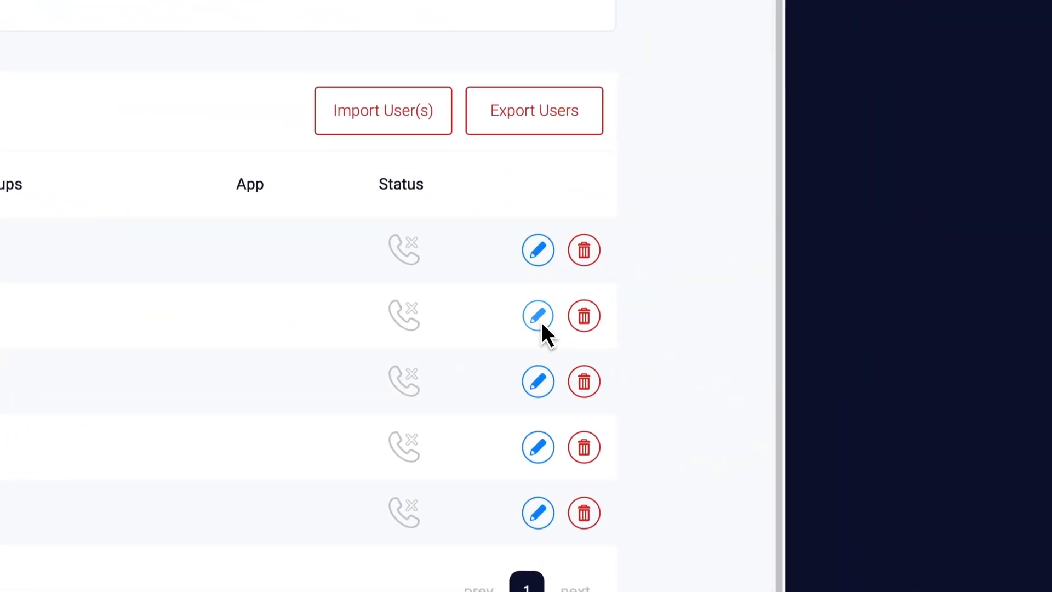
Edit Ext 1002, add a profile photo and replace its nickname with the new user's name.
{"action": "left_click", "coordinate": [539, 320]}
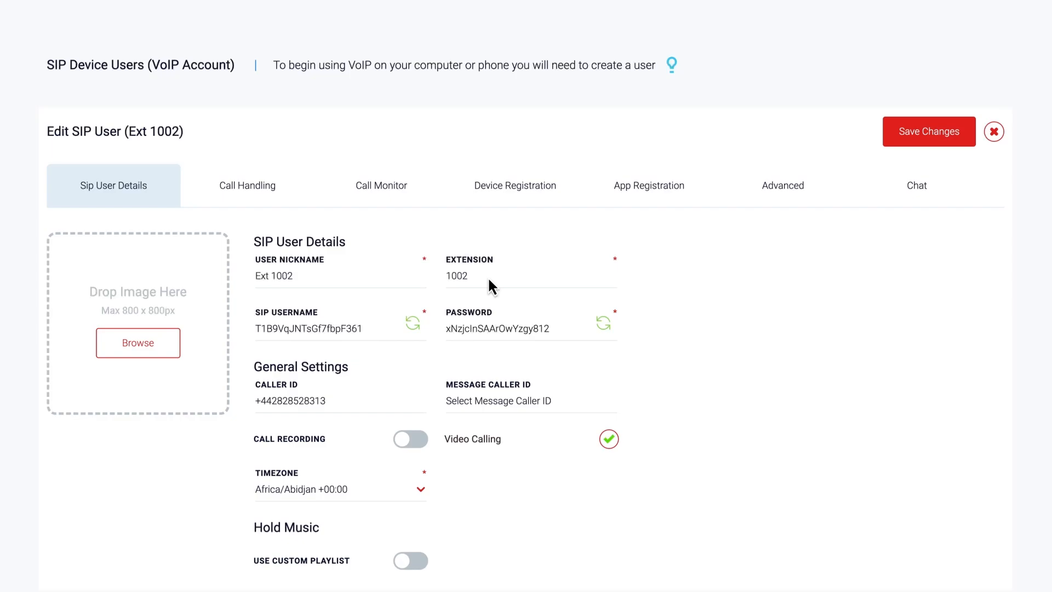
{"action": "double_click", "coordinate": [487, 276]}
{"action": "key", "text": "Tab"}
{"action": "left_click_drag", "start_coordinate": [1040, 323], "coordinate": [168, 344]}
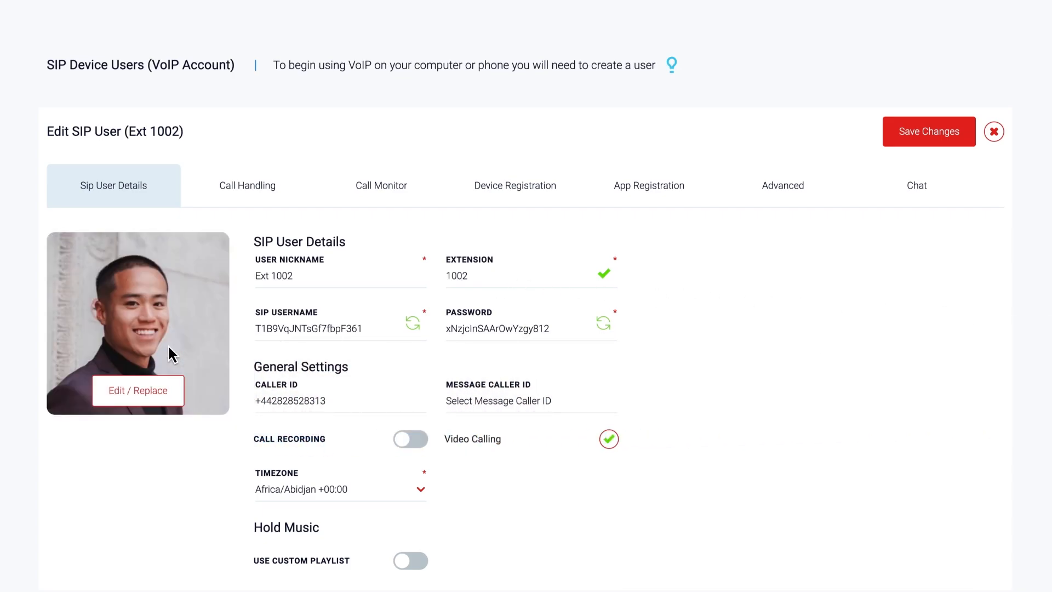
{"action": "triple_click", "coordinate": [301, 277]}
{"action": "type", "text": "Finn P"}
Set Ext 1002's caller ID to the company number and turn on the custom hold music playlist.
{"action": "left_click", "coordinate": [305, 402]}
{"action": "left_click", "coordinate": [302, 454]}
{"action": "left_click", "coordinate": [401, 561]}
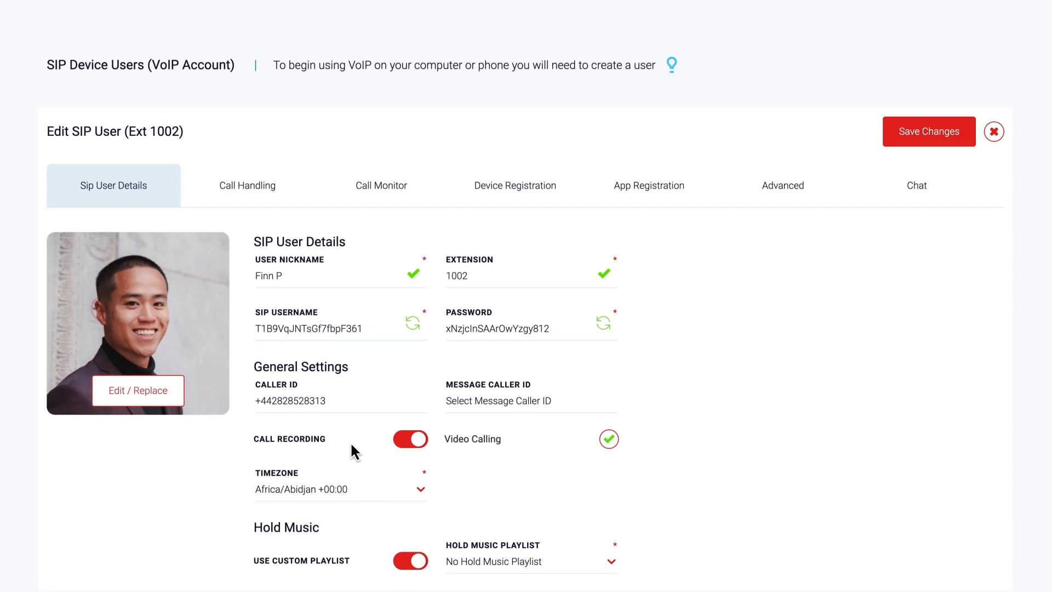
{"action": "left_click", "coordinate": [251, 203]}
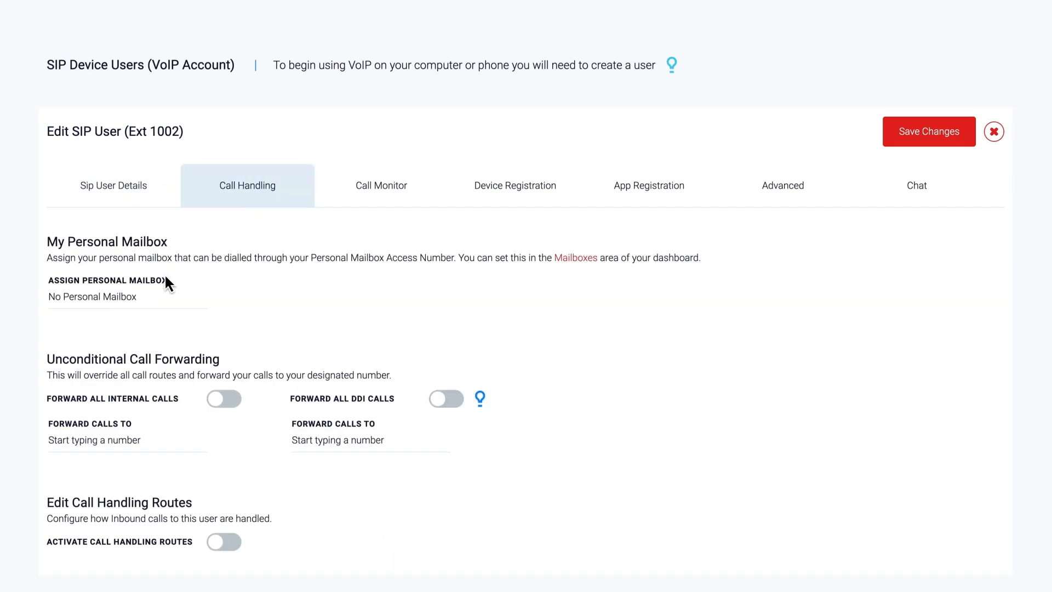
Create and save a personal mailbox 'Default Mailbox' on extension 8001 using the Default Greeting.
{"action": "left_click", "coordinate": [140, 295]}
{"action": "left_click", "coordinate": [144, 315]}
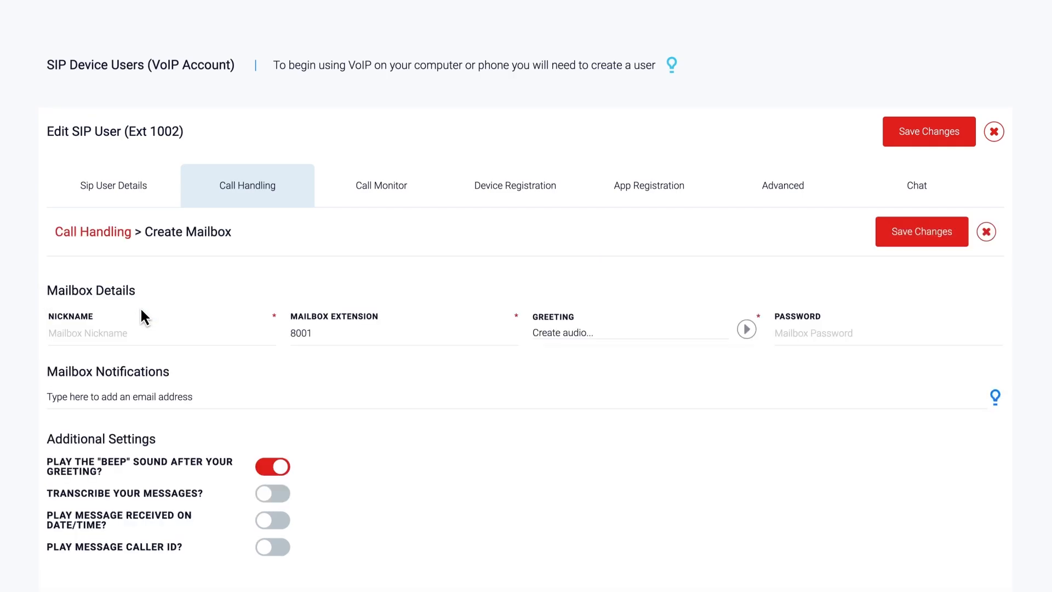
{"action": "left_click", "coordinate": [118, 339]}
{"action": "type", "text": "Defa"}
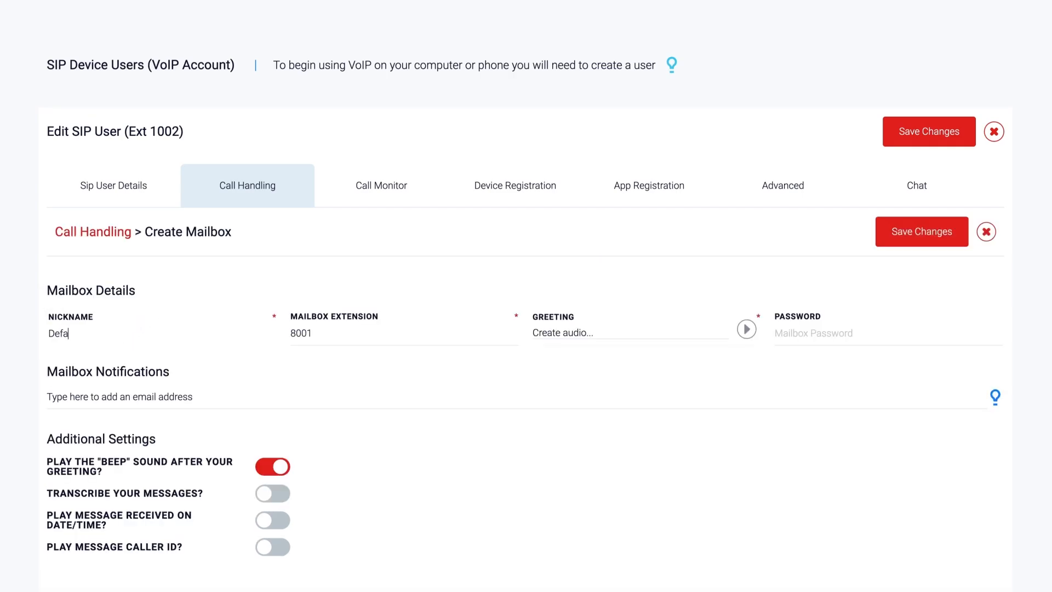
{"action": "type", "text": "ult Mailbox"}
{"action": "left_click", "coordinate": [294, 339]}
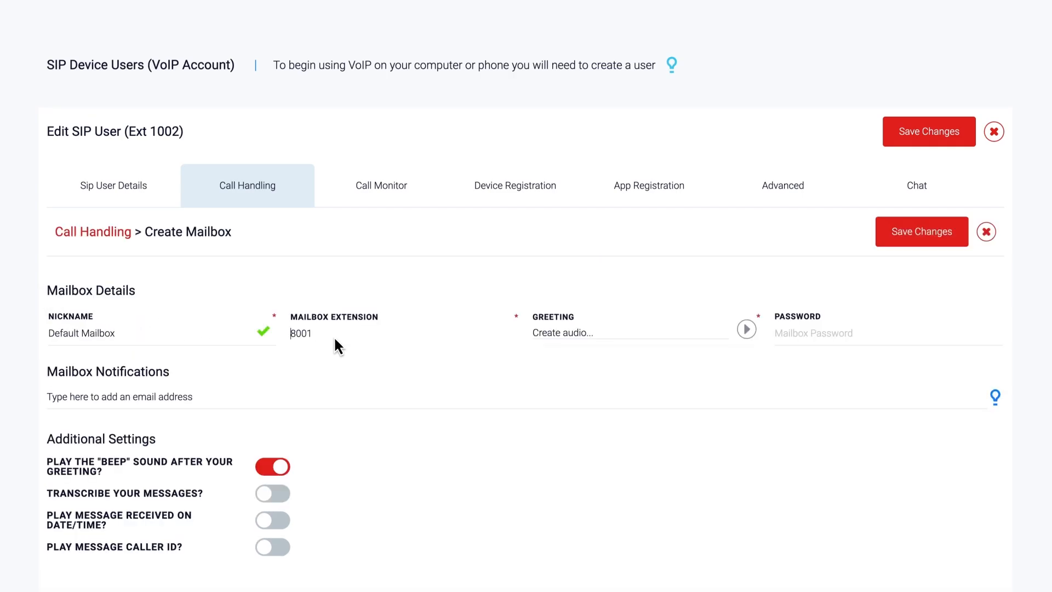
{"action": "left_click", "coordinate": [556, 335]}
{"action": "left_click", "coordinate": [554, 349]}
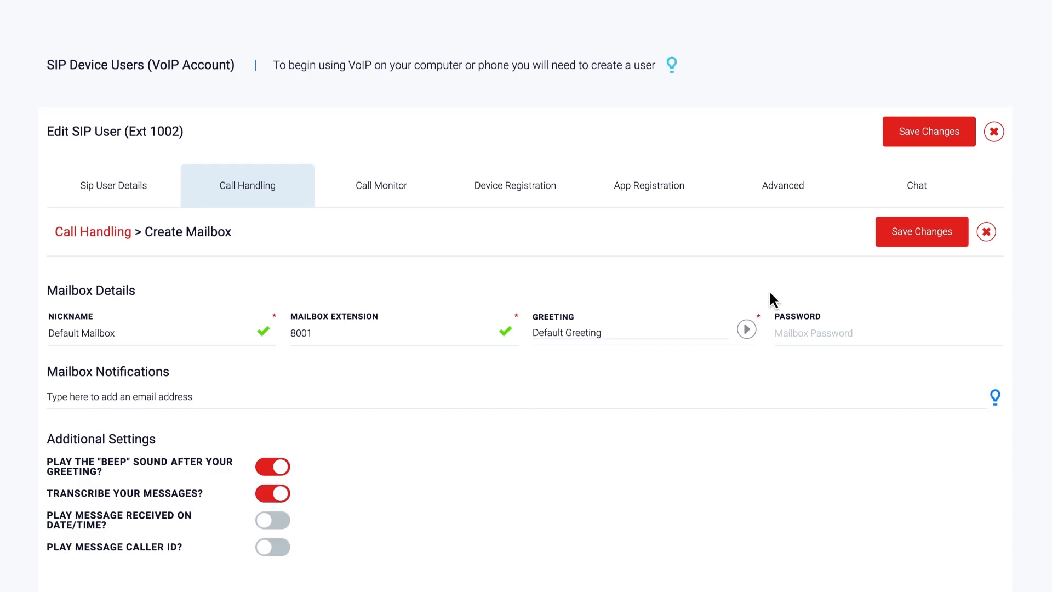
{"action": "left_click", "coordinate": [896, 240]}
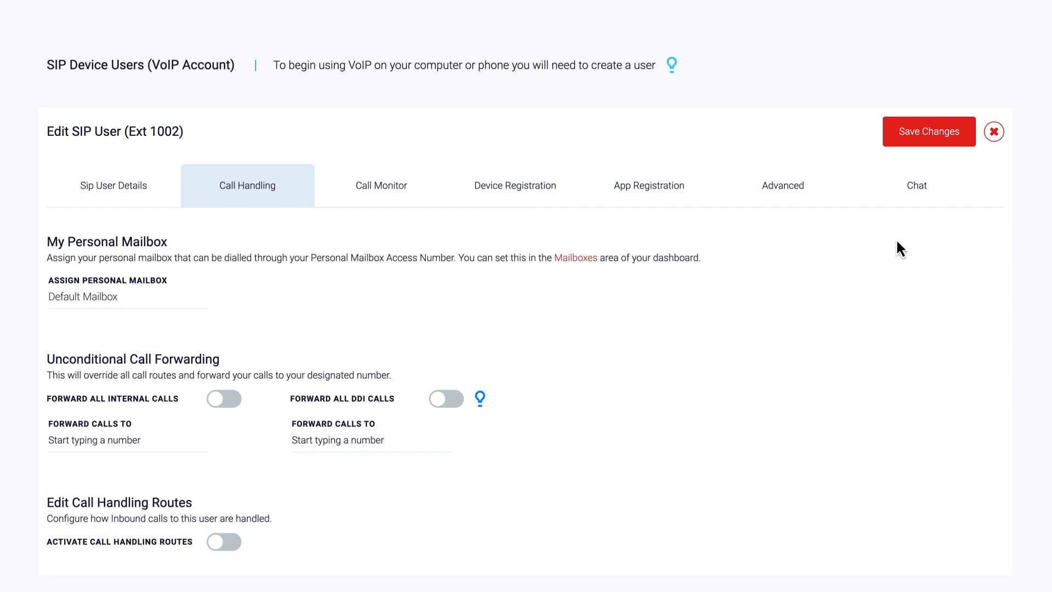
Let Ext 1002 listen, whisper and join other SIP users' calls, and check its registered Yealink SIP-T54W.
{"action": "left_click", "coordinate": [397, 203]}
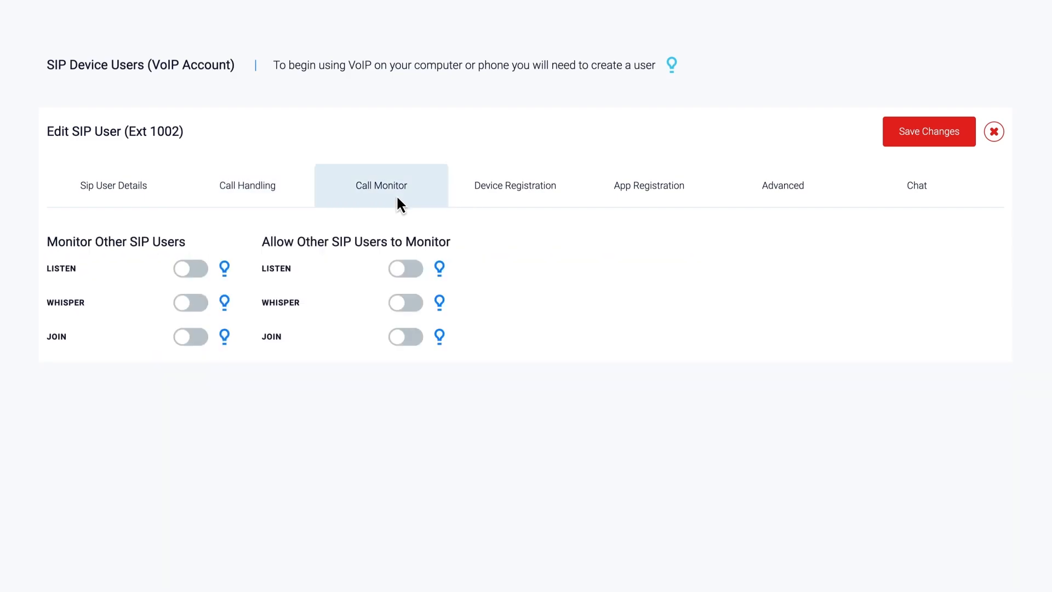
{"action": "left_click", "coordinate": [185, 273]}
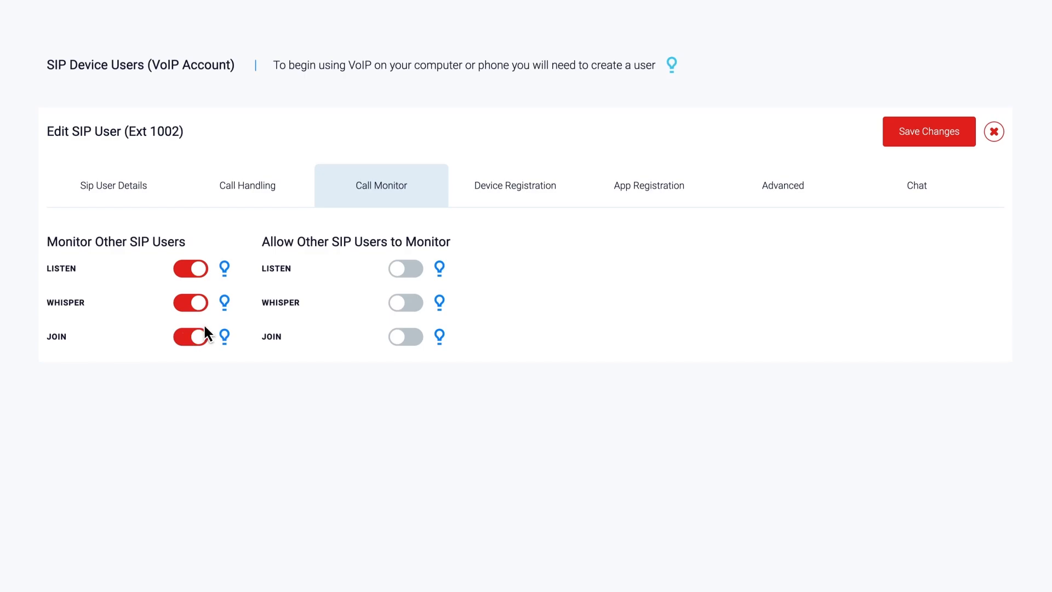
{"action": "left_click", "coordinate": [490, 207]}
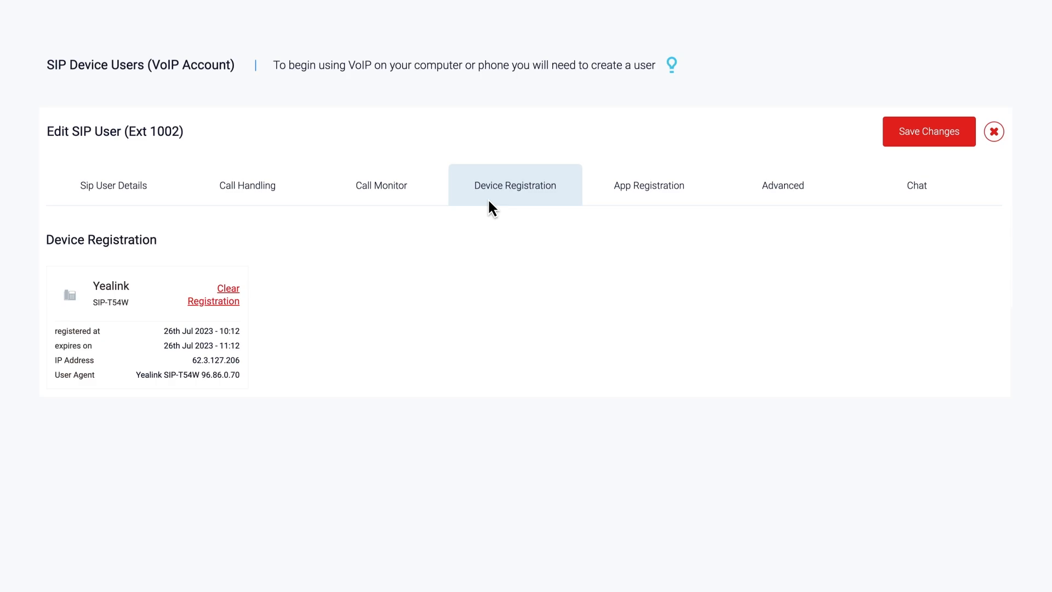
Show Ext 1002's App Registration settings with the mobile number and email invite fields.
{"action": "left_click", "coordinate": [629, 193]}
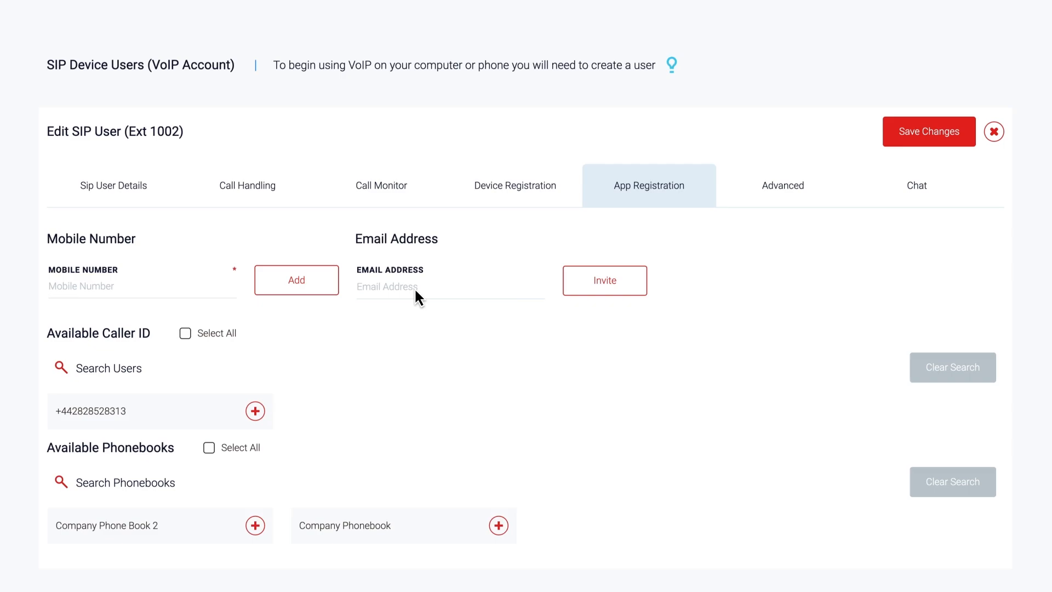
Make the company caller ID, Company Phone Book 2 and Company Phonebook available in the app.
{"action": "left_click", "coordinate": [225, 410]}
{"action": "scroll", "coordinate": [225, 410], "scroll_direction": "down", "scroll_amount": 2}
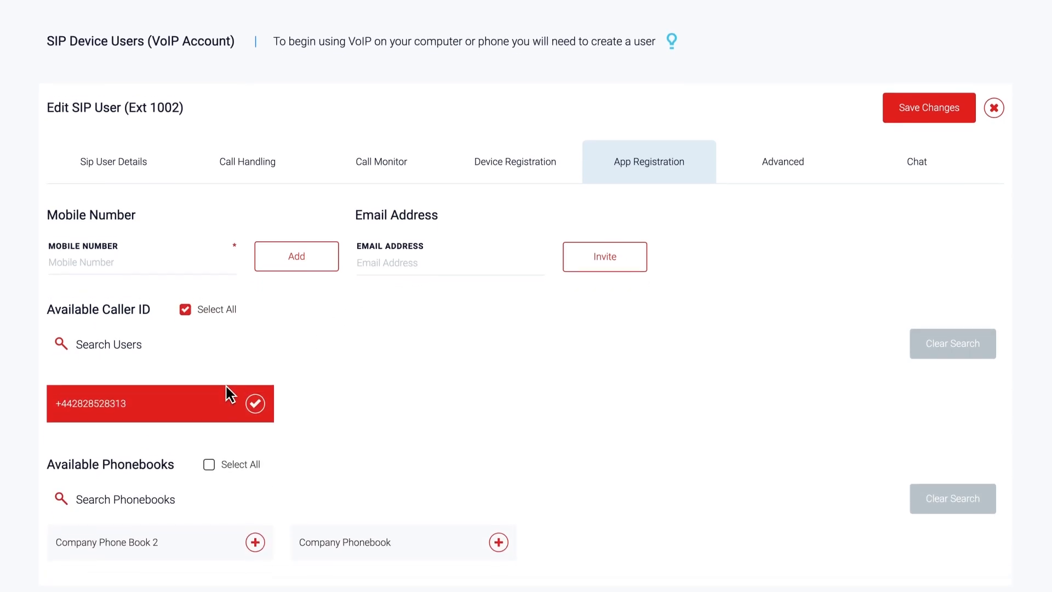
{"action": "left_click", "coordinate": [253, 501]}
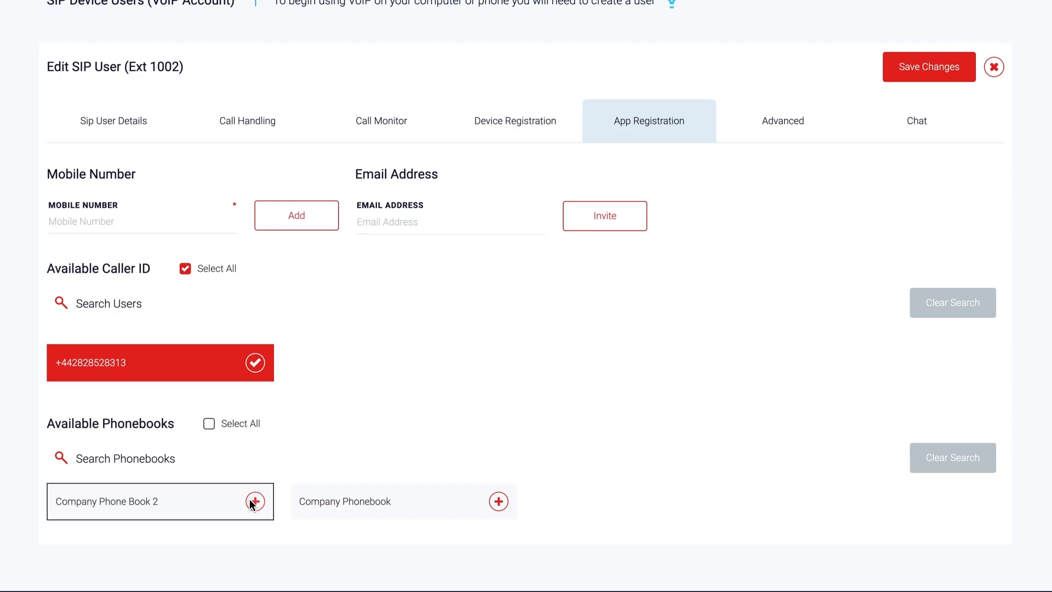
{"action": "left_click", "coordinate": [242, 582]}
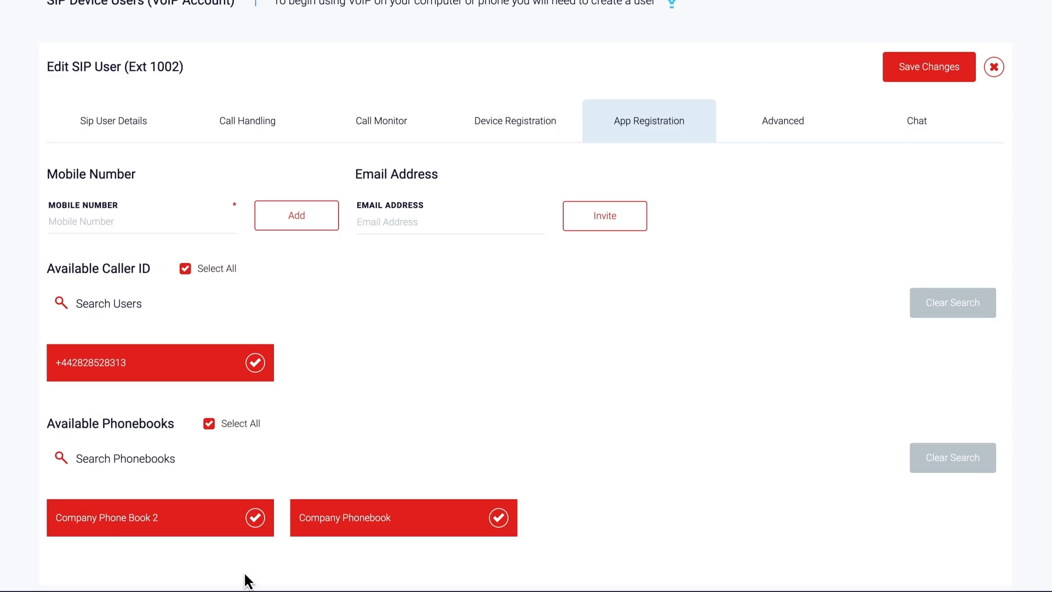
{"action": "scroll", "coordinate": [498, 376], "scroll_direction": "up", "scroll_amount": 1}
In Advanced settings, use the company caller ID as emergency line identifier and enable call-queue availability.
{"action": "left_click", "coordinate": [783, 171]}
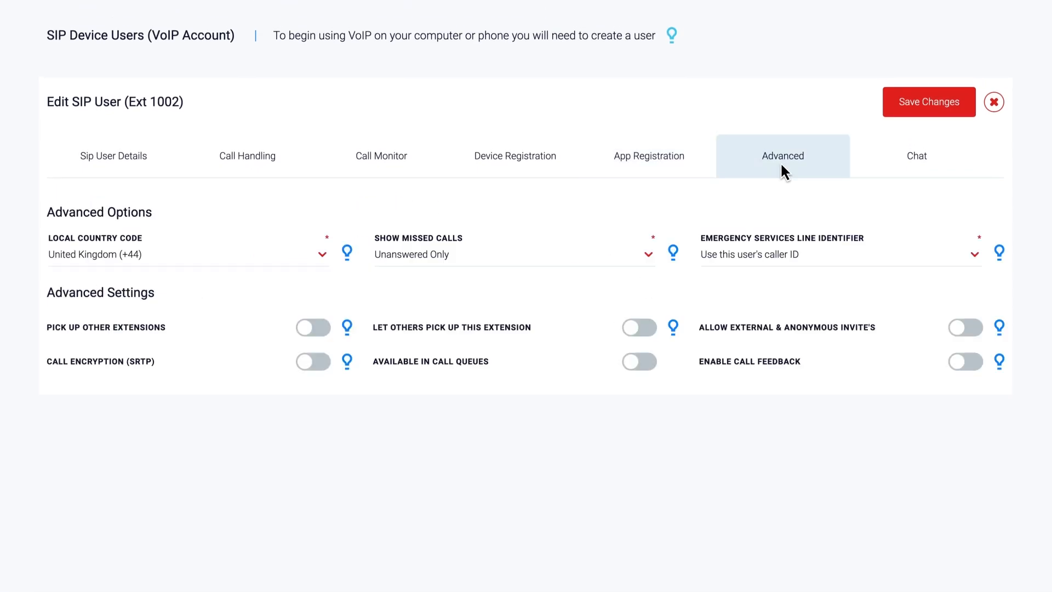
{"action": "left_click", "coordinate": [784, 255]}
{"action": "left_click", "coordinate": [787, 268]}
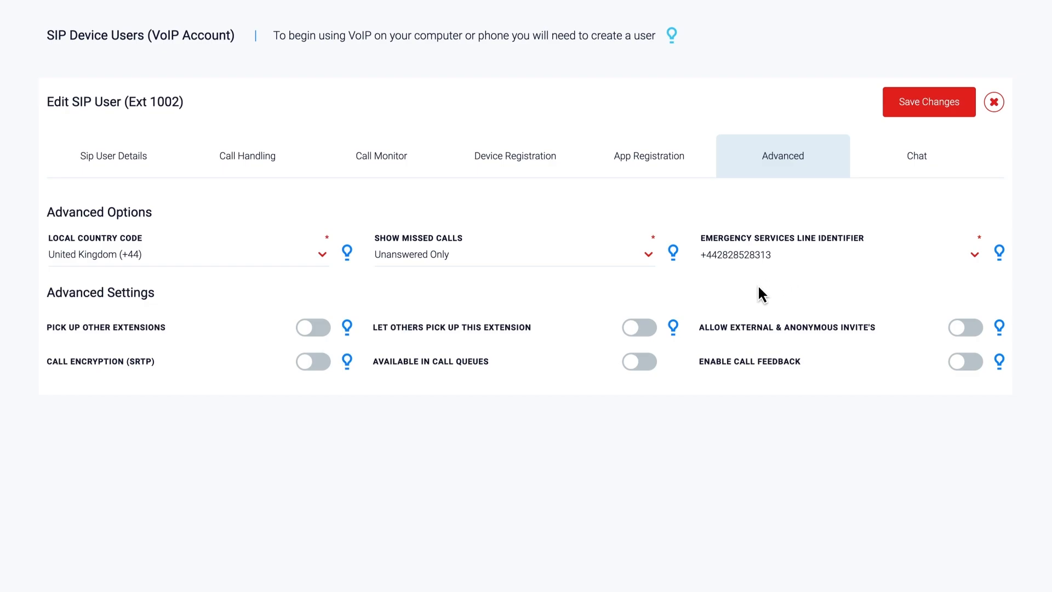
{"action": "left_click", "coordinate": [649, 365]}
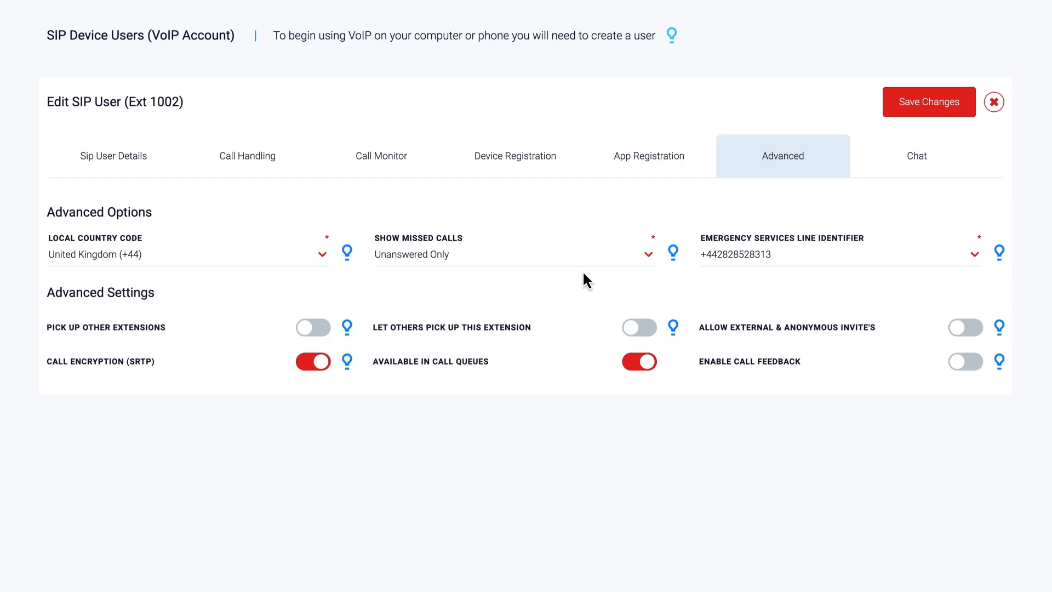
{"action": "left_click", "coordinate": [911, 162]}
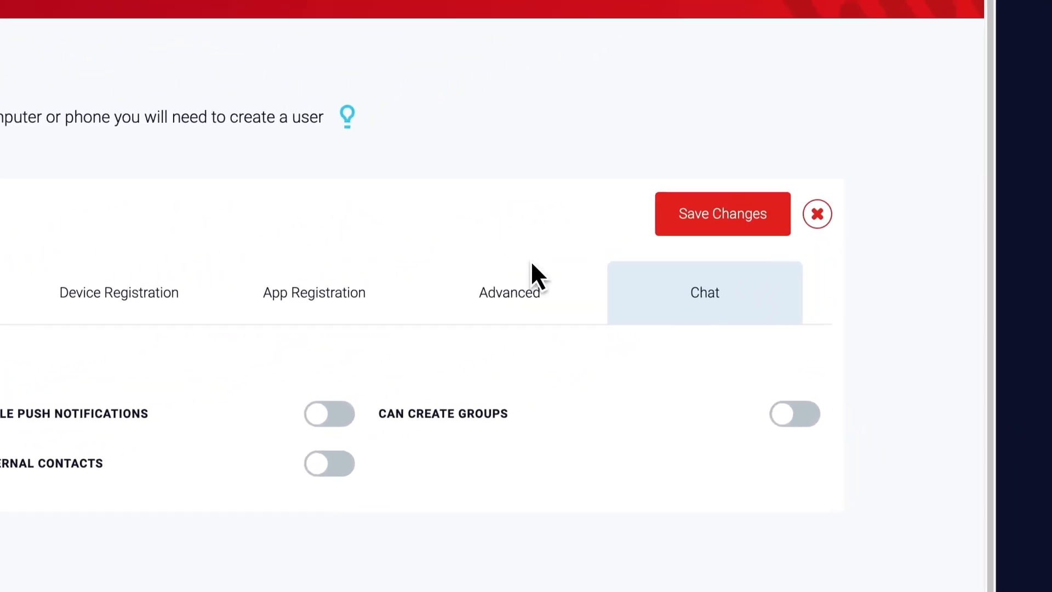
Save all of Ext 1002's changes and return to the SIP Device Users list.
{"action": "left_click", "coordinate": [670, 227]}
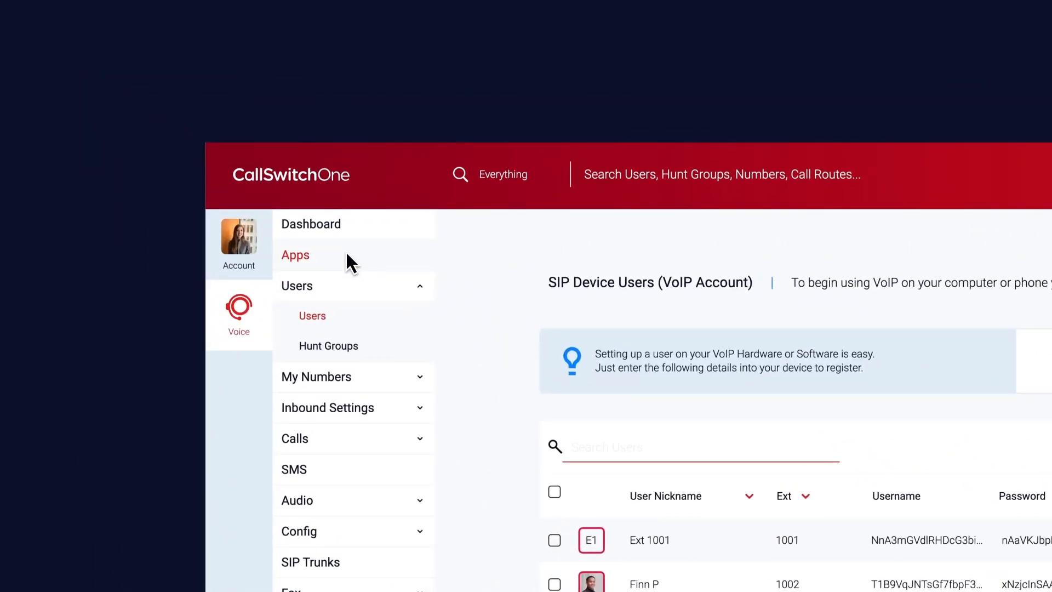
On the Apps page, copy the company code and toggle Automatic Deployment.
{"action": "left_click", "coordinate": [347, 253]}
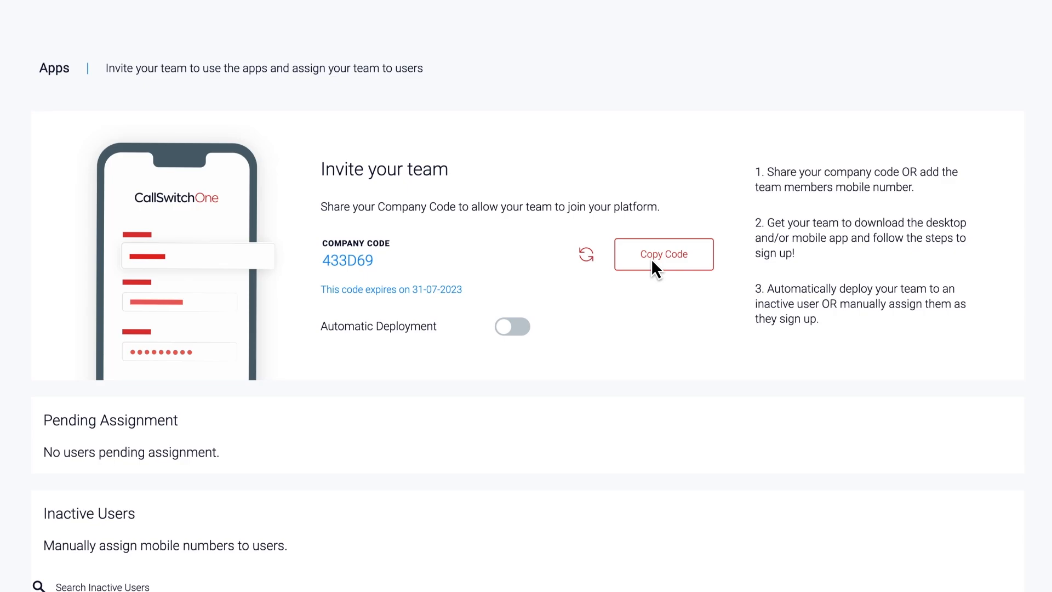
{"action": "left_click", "coordinate": [651, 258]}
{"action": "left_click", "coordinate": [510, 327]}
Enter the user's mobile number for extension 1002 under Inactive Users and send the app invitation.
{"action": "scroll", "coordinate": [507, 325], "scroll_direction": "down", "scroll_amount": 10}
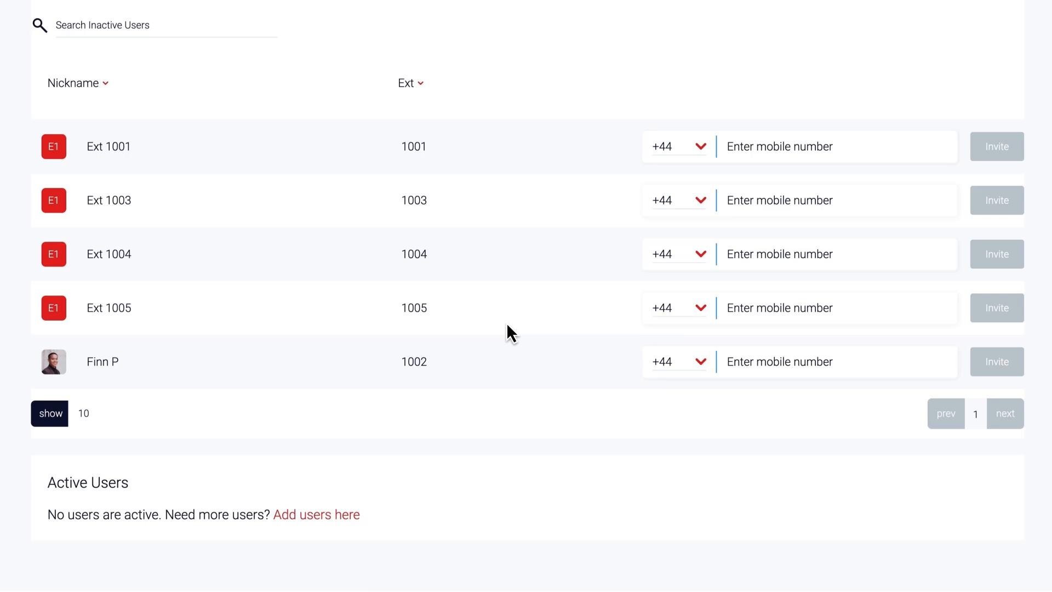
{"action": "left_click", "coordinate": [745, 362]}
{"action": "type", "text": "+4"}
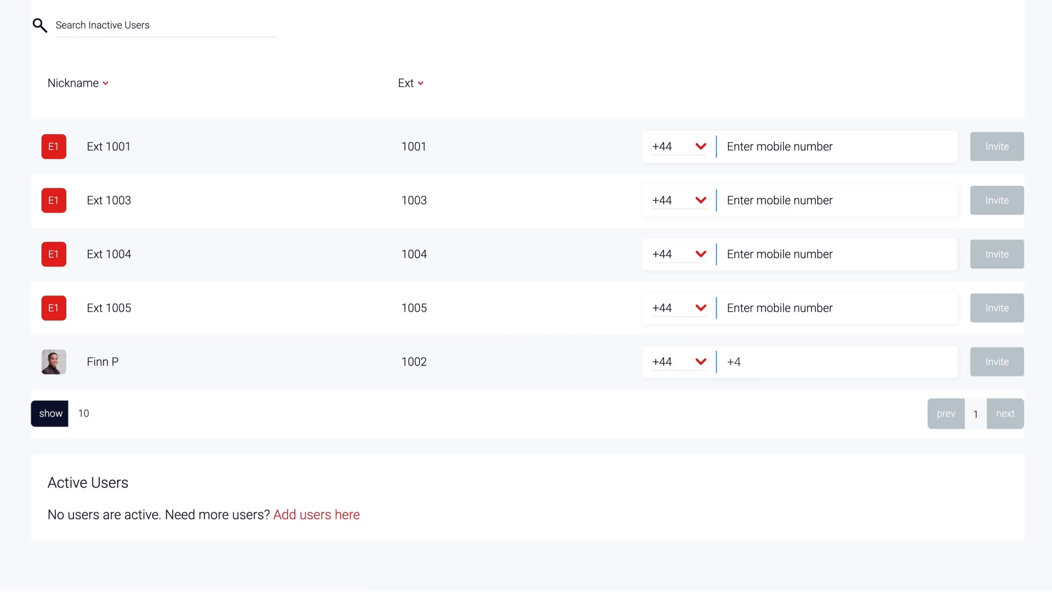
{"action": "type", "text": "47700 900 ***"}
{"action": "left_click", "coordinate": [983, 360]}
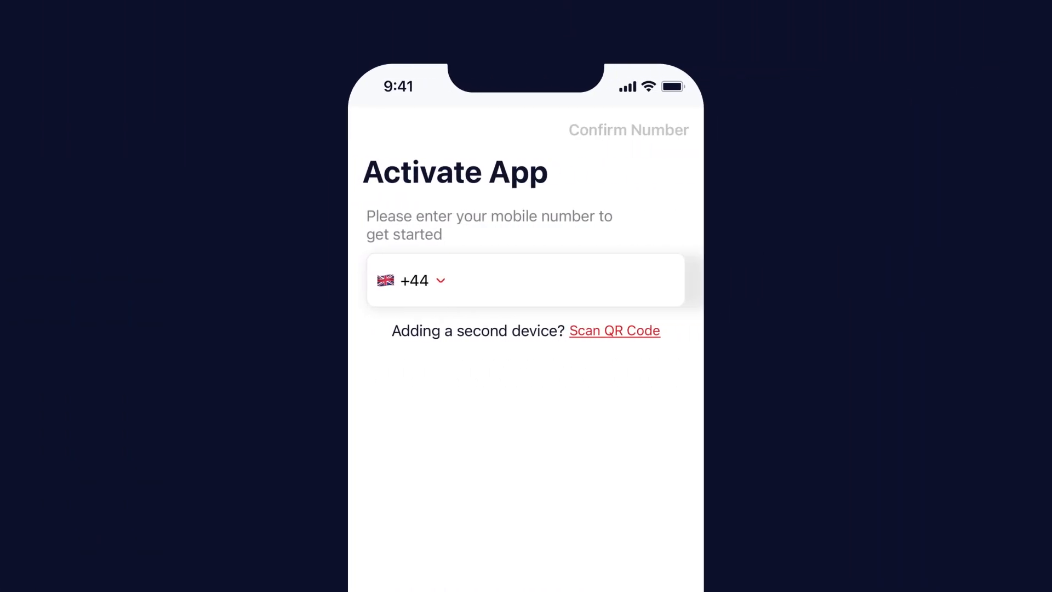
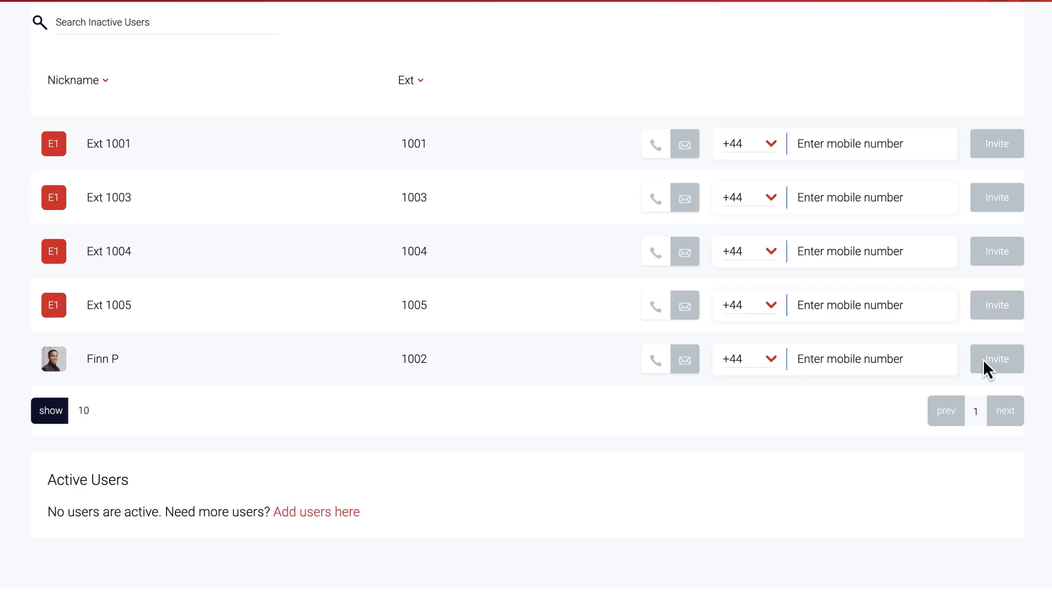
Switch Ext 1002's app invitation to e-mail and enter the user's e-mail address.
{"action": "left_click", "coordinate": [682, 362]}
{"action": "left_click", "coordinate": [718, 362]}
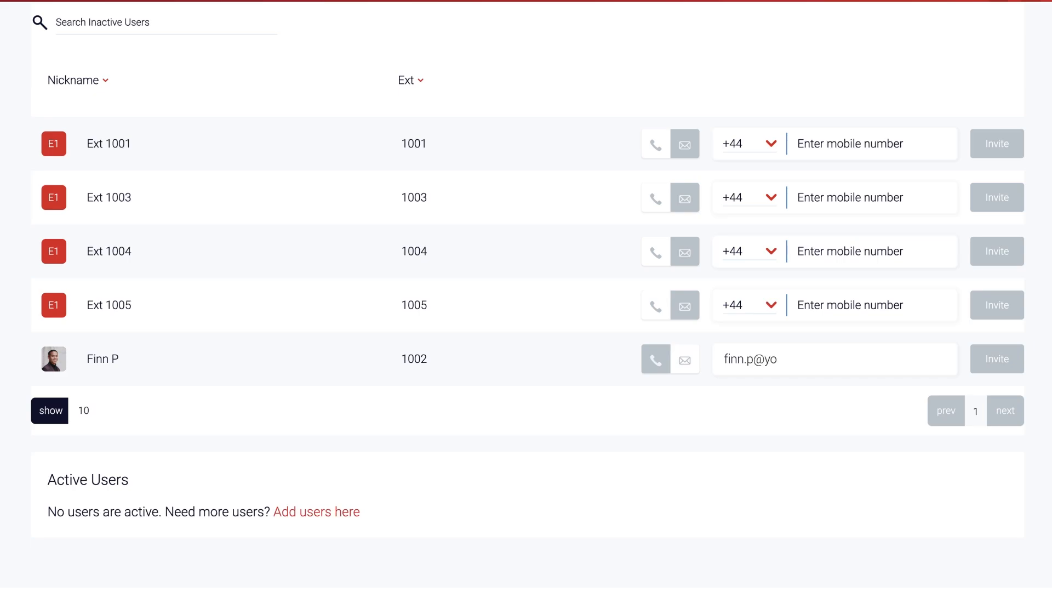